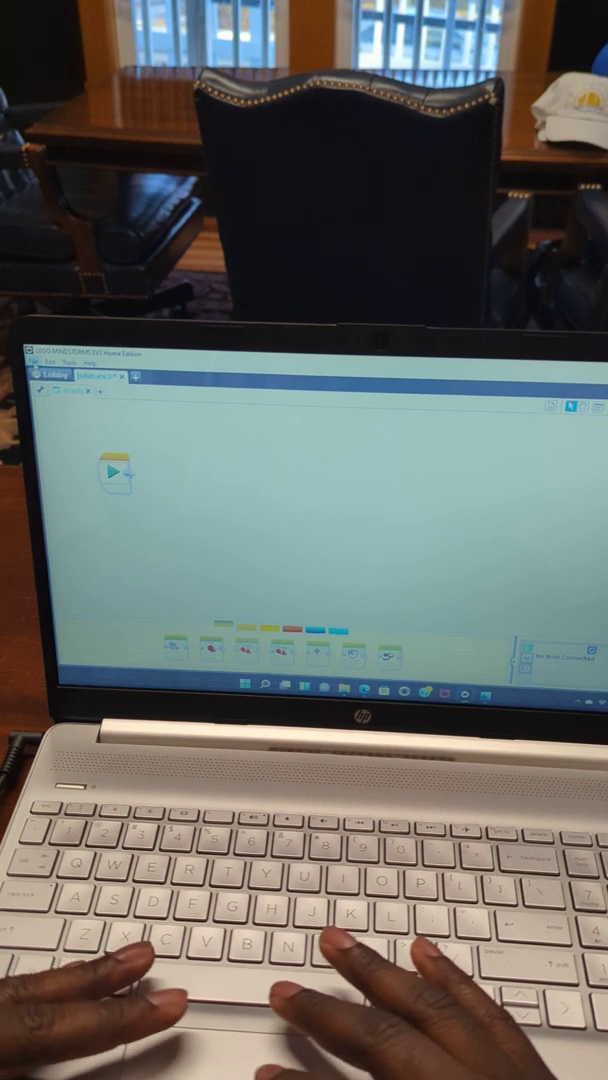
Snap a Move Steering block from the Action palette onto the Start block
{"action": "left_click", "coordinate": [33, 362]}
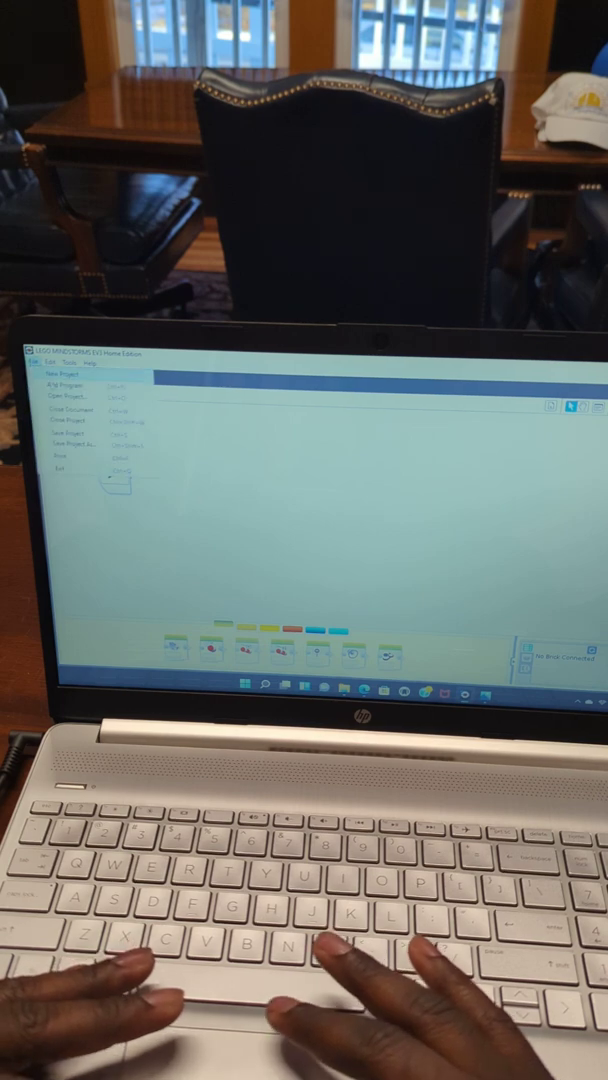
{"action": "left_click", "coordinate": [75, 446]}
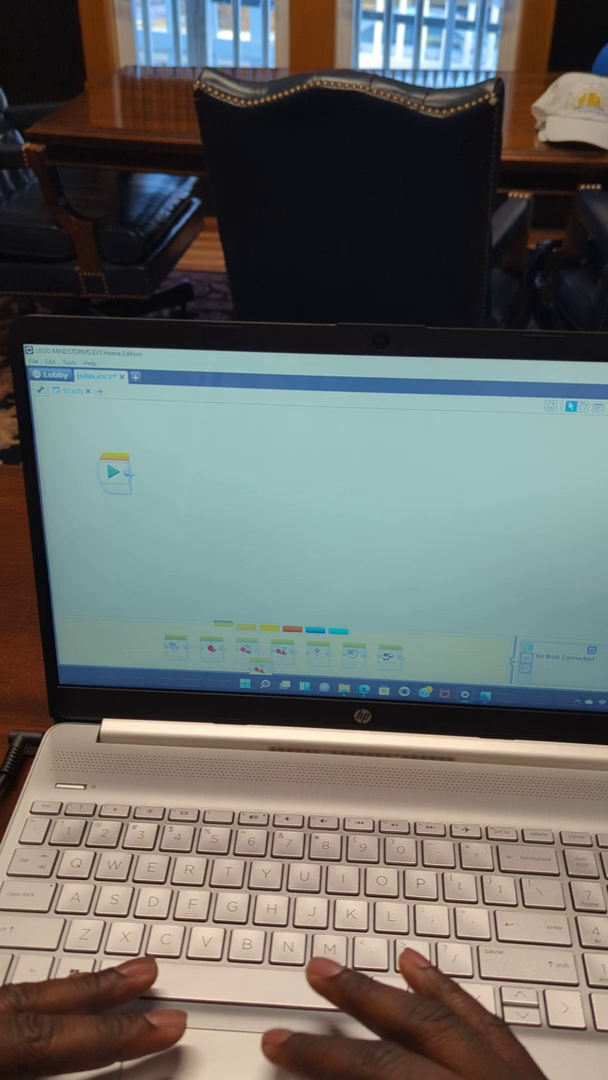
{"action": "left_click_drag", "start_coordinate": [252, 650], "coordinate": [180, 470]}
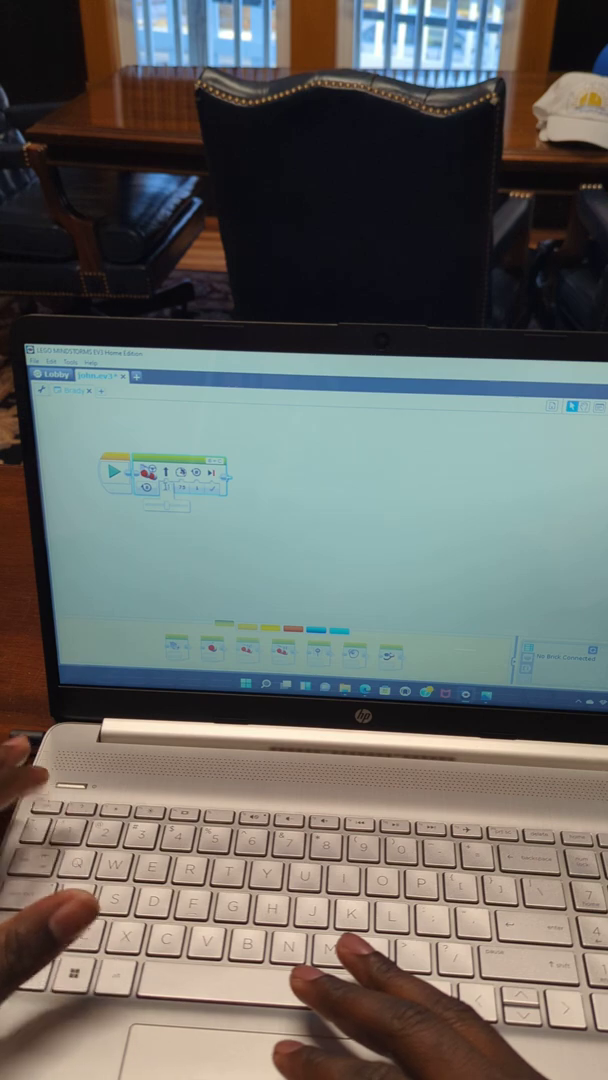
{"action": "type", "text": "3"}
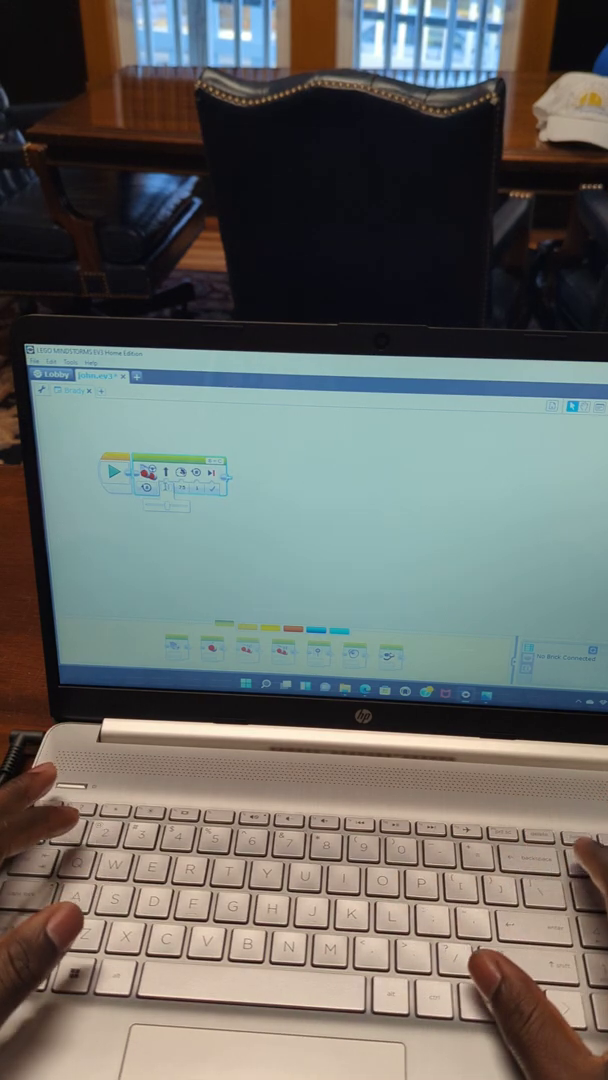
{"action": "type", "text": "a"}
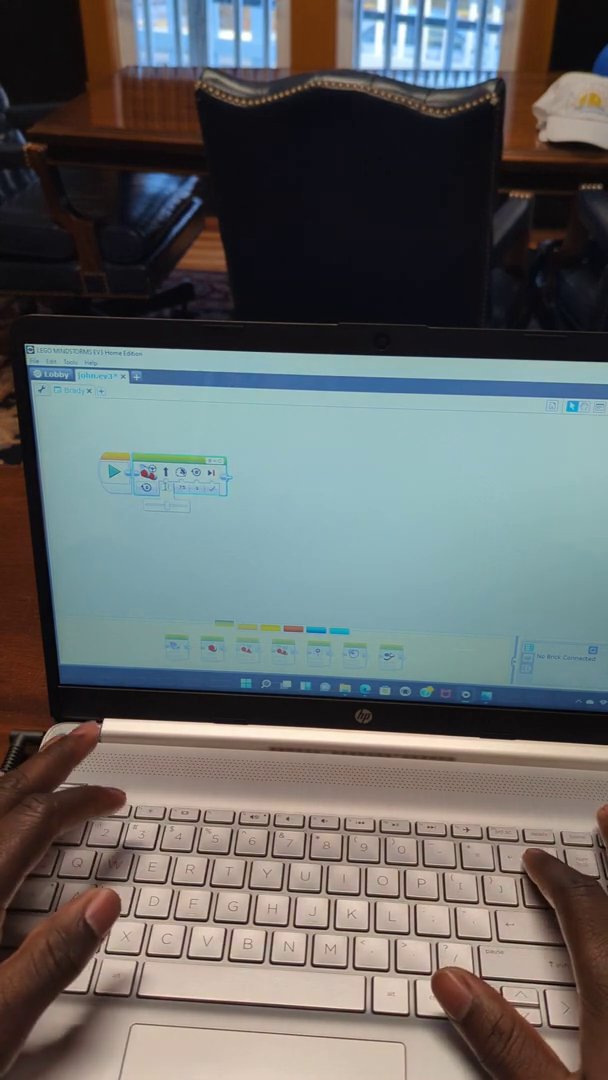
Correct the Move Steering block's numeric steering value so the robot turns
{"action": "key", "text": "BackSpace"}
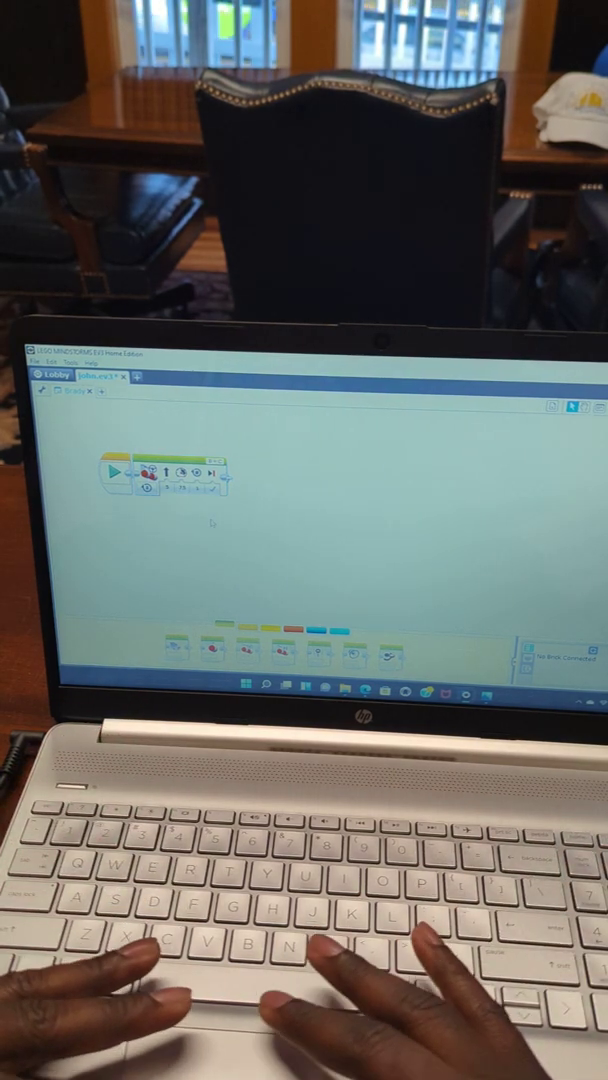
{"action": "type", "text": "a"}
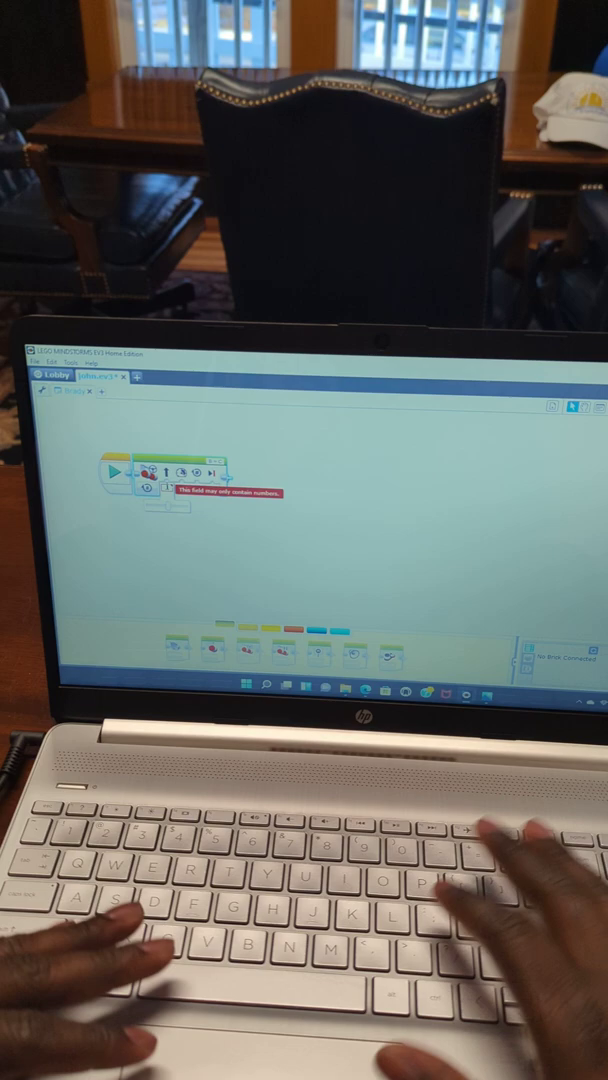
{"action": "key", "text": "BackSpace"}
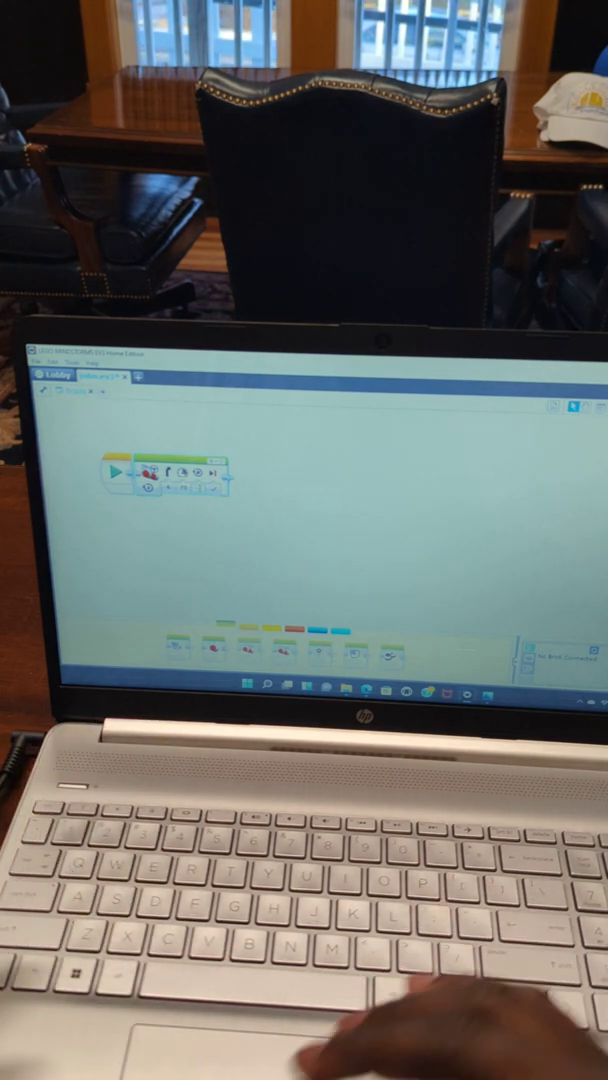
{"action": "left_click", "coordinate": [212, 490]}
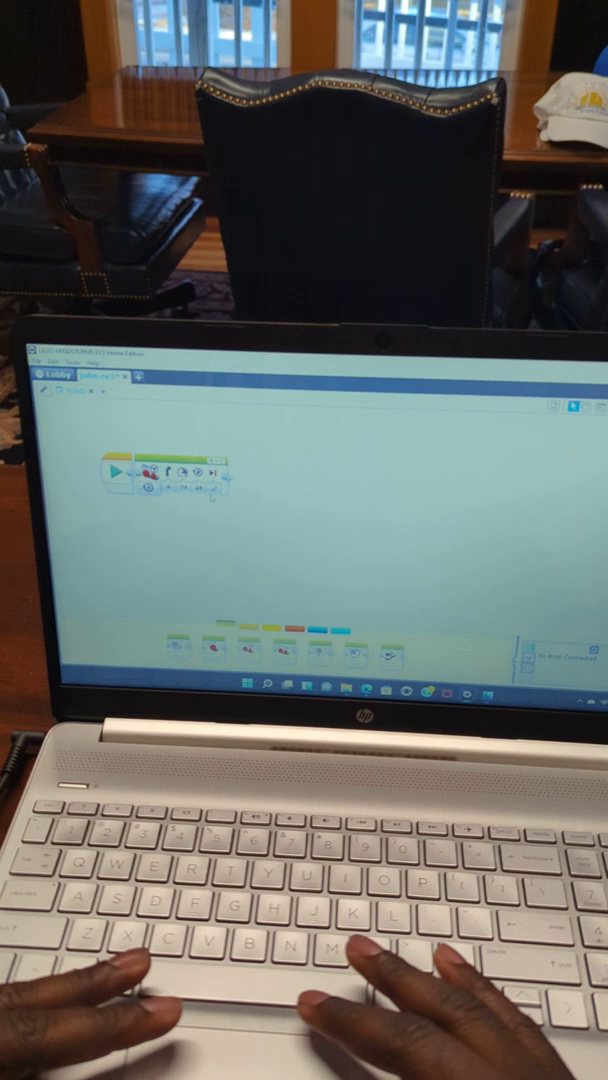